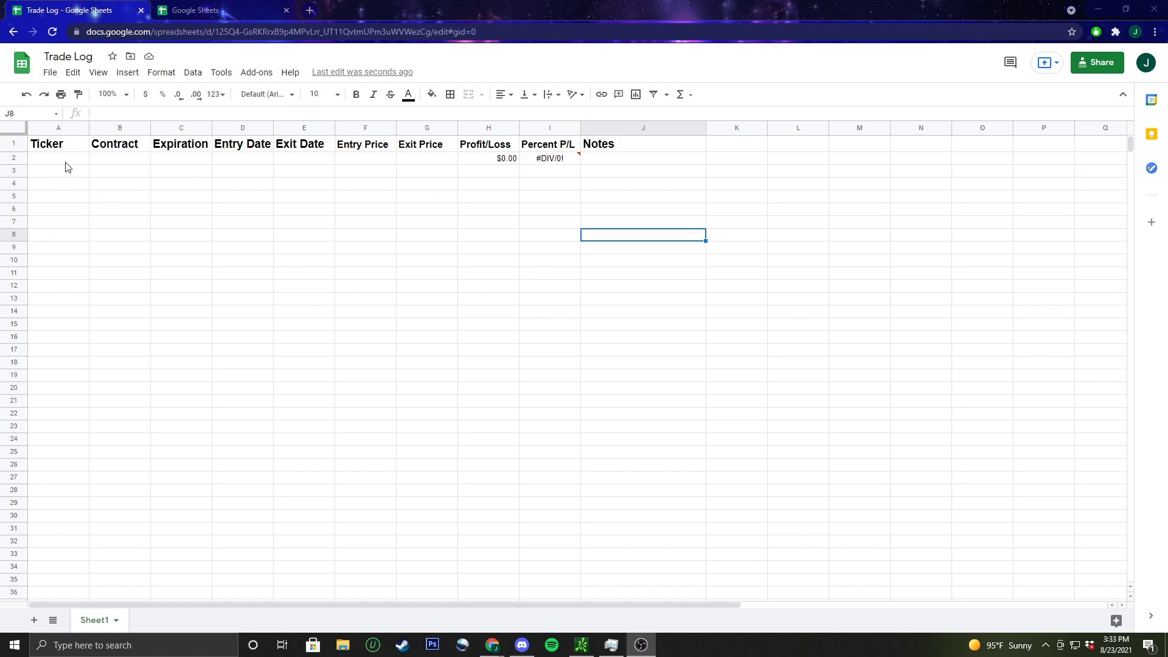
Enter TSLA, $700 Call and the 9/17/2021 expiration date in row 2
double_click(59, 160)
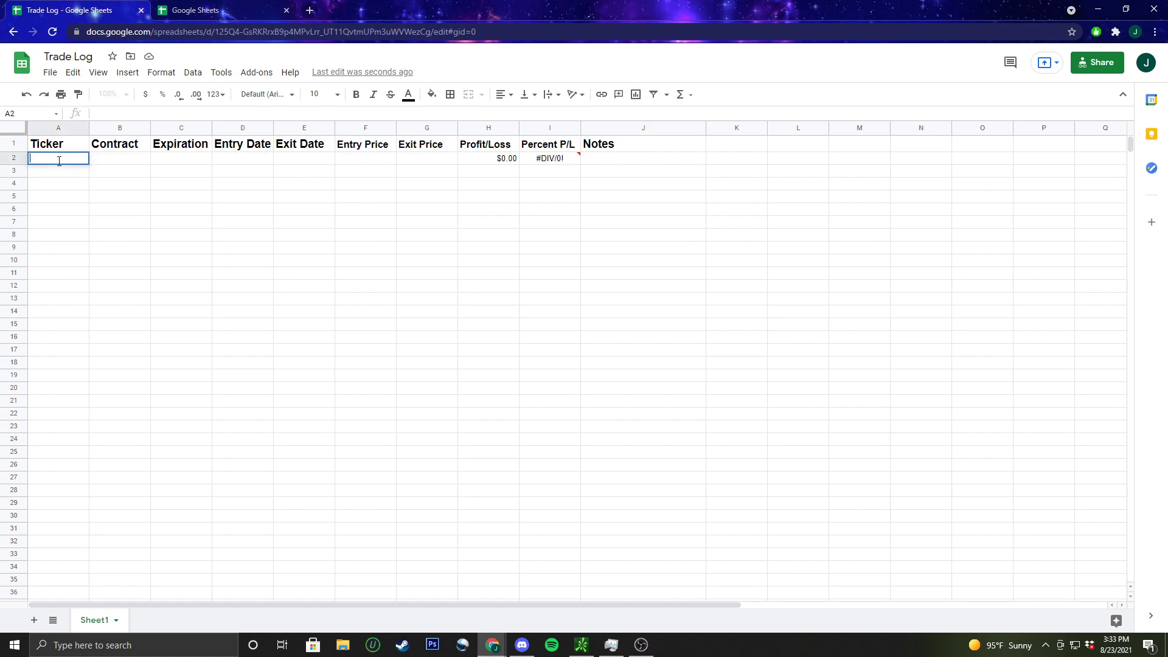
type("TSLA")
key("Tab")
type("$")
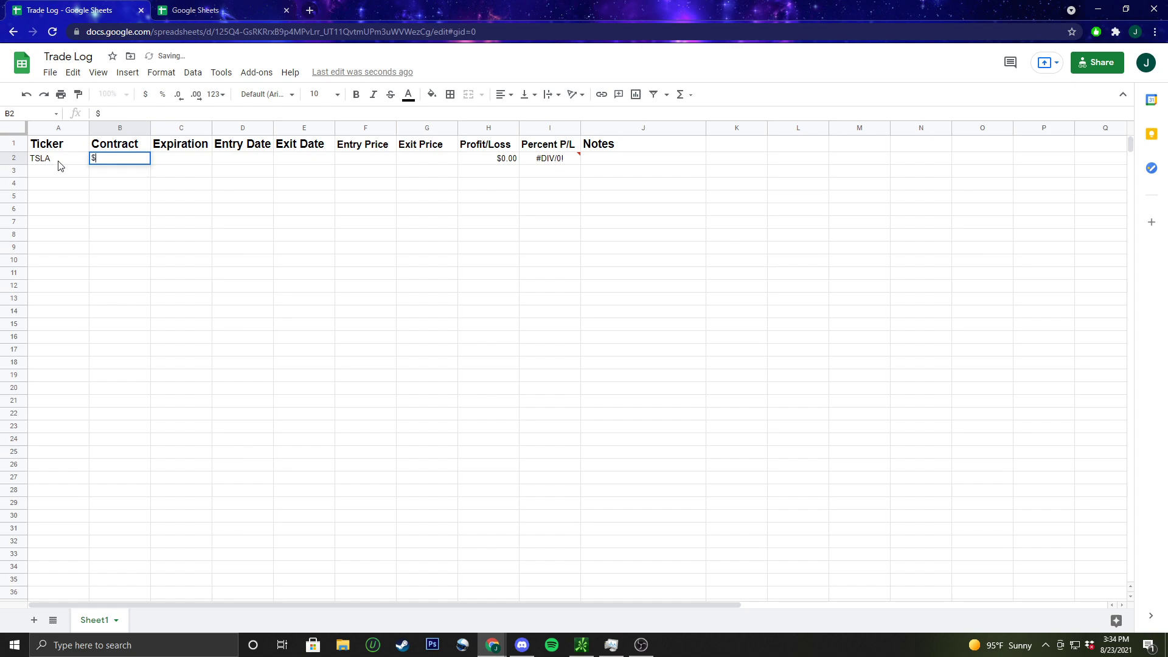
type("700 Call")
key("Tab")
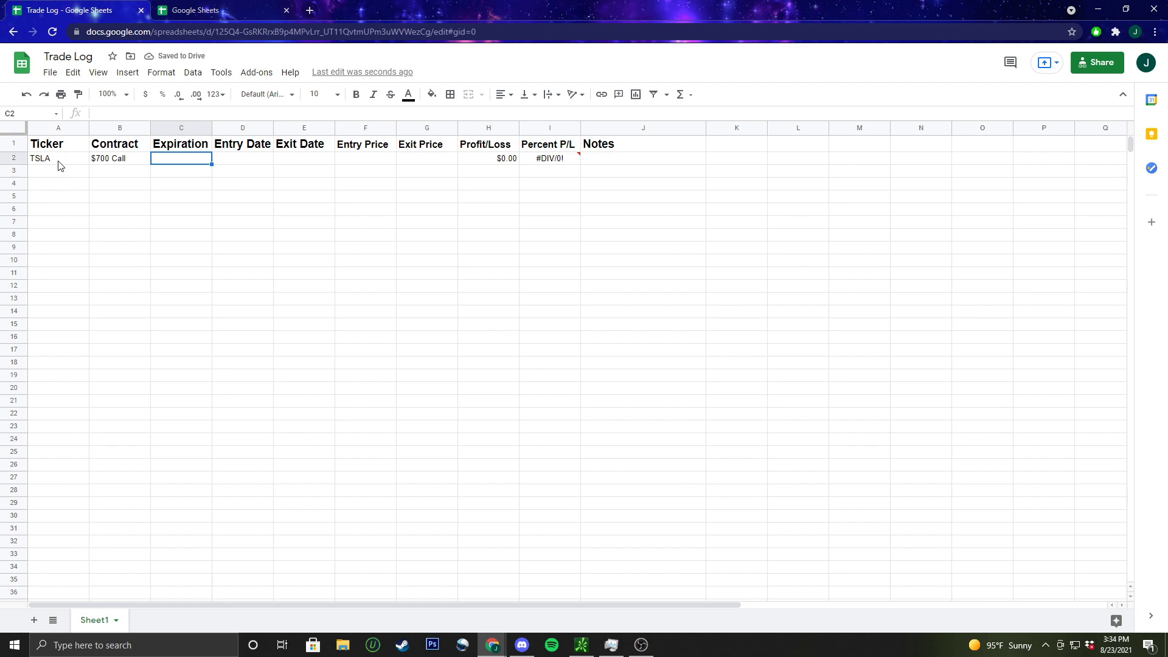
type("1")
key("BackSpace")
key("BackSpace")
type("9/17/20")
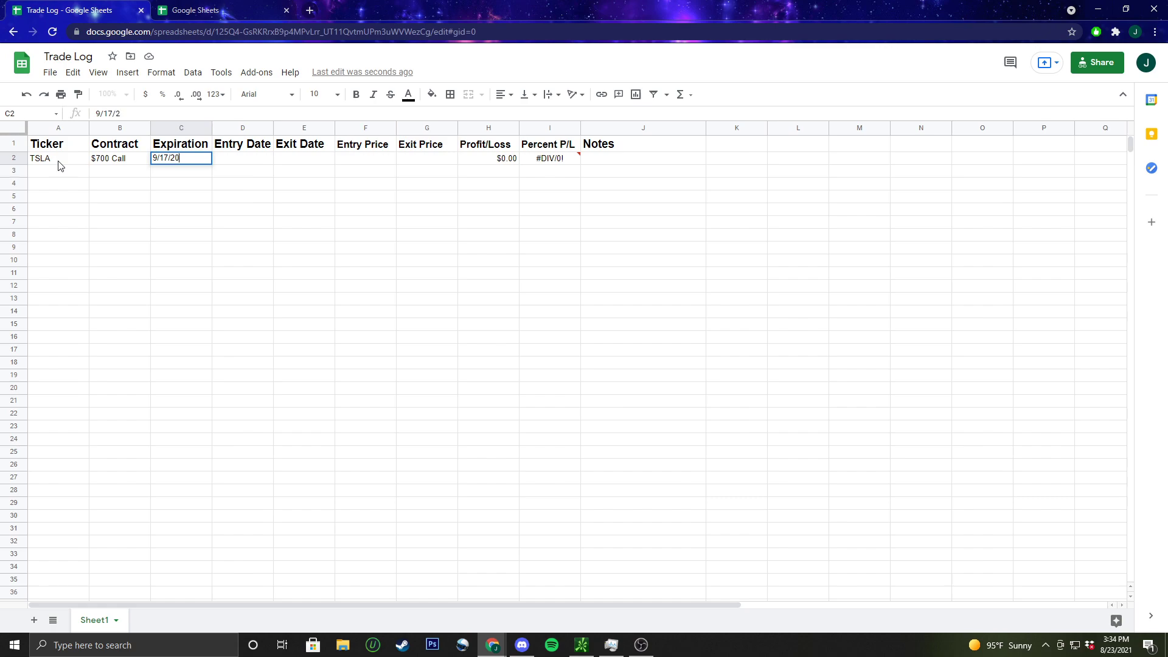
type("21")
key("Tab")
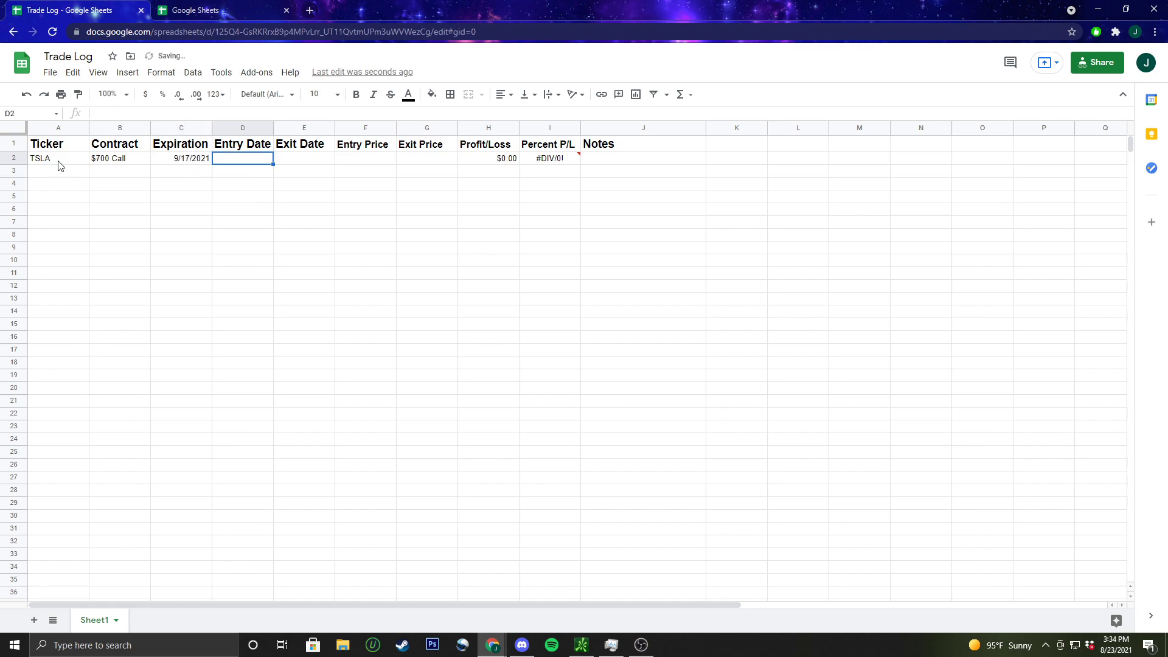
Fill in the 8/22 entry date, 8/23 exit date, $6.00 entry and $7.50 exit prices
type("8/22")
key("BackSpace")
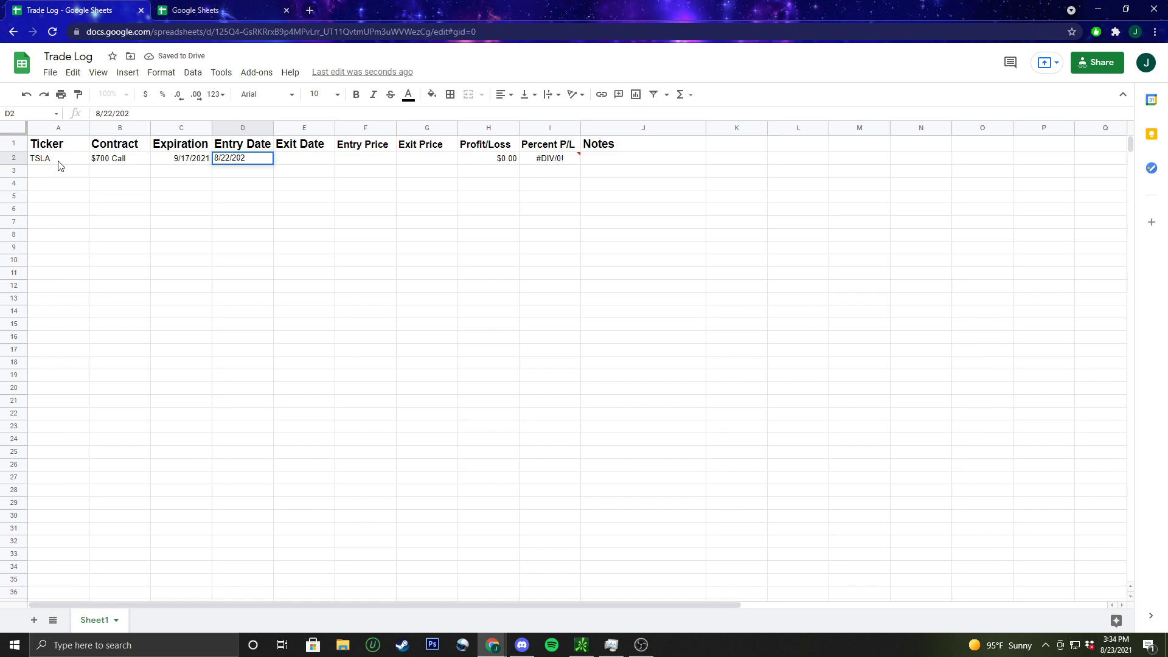
key("Tab")
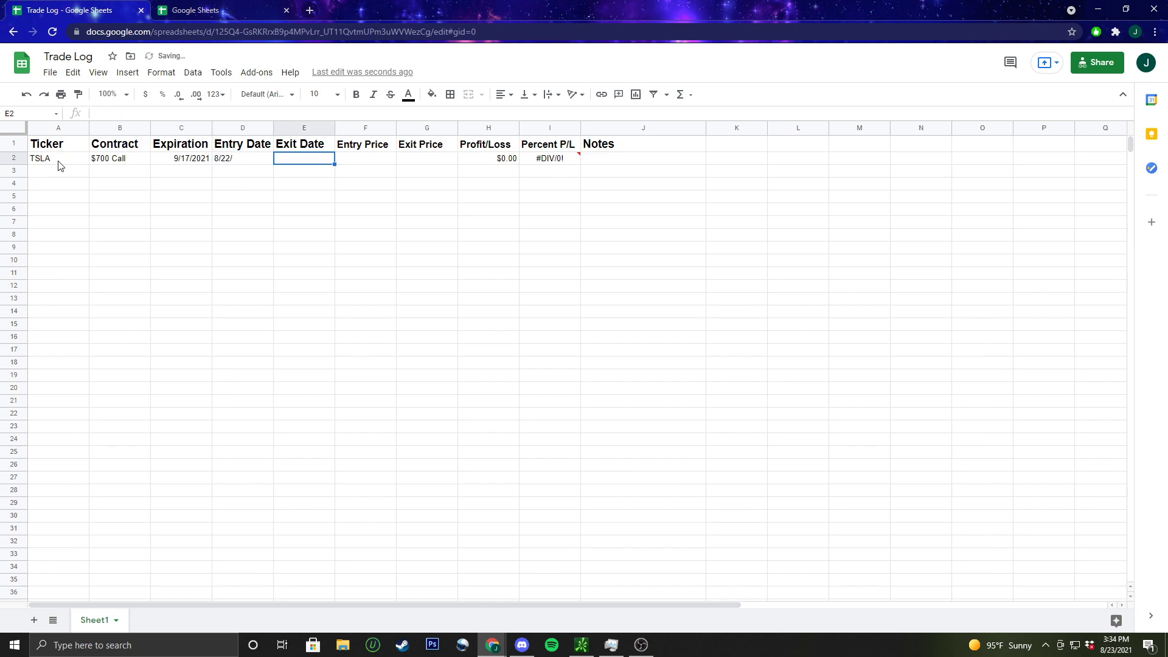
type("8/23")
key("Tab")
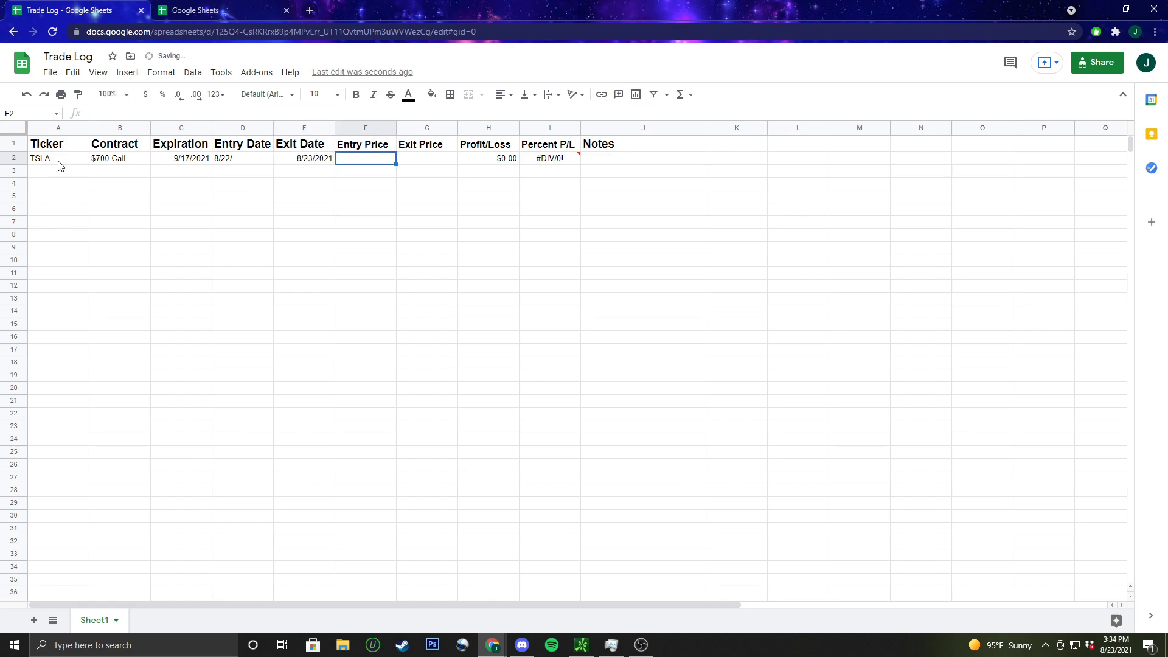
type("$6.00")
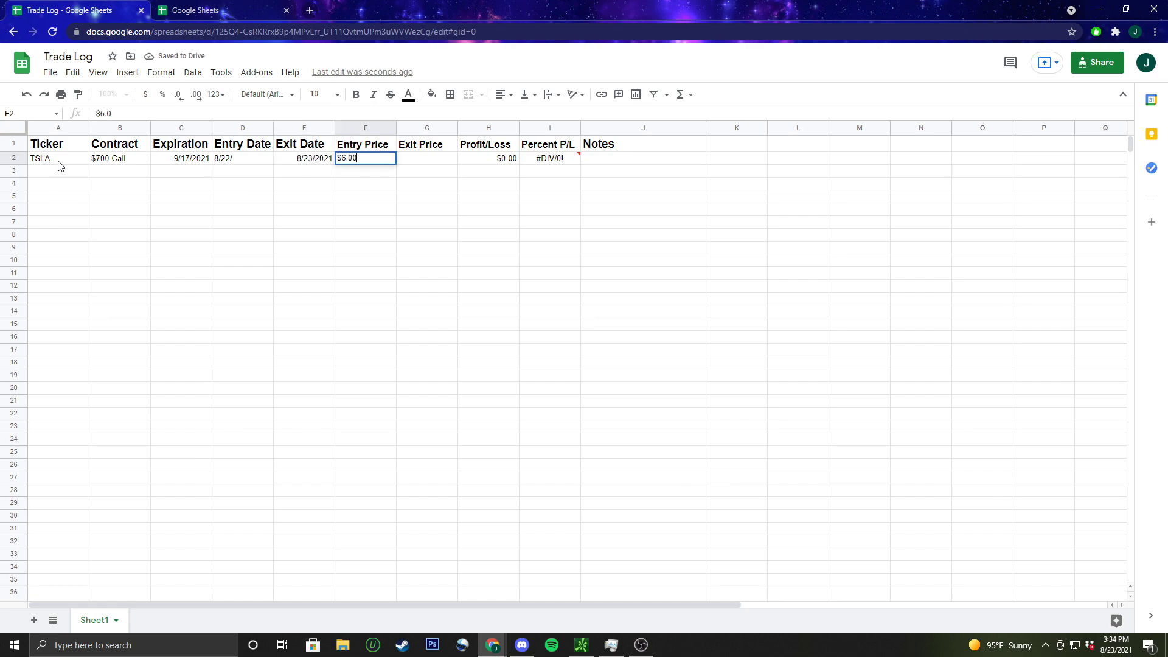
key("Tab")
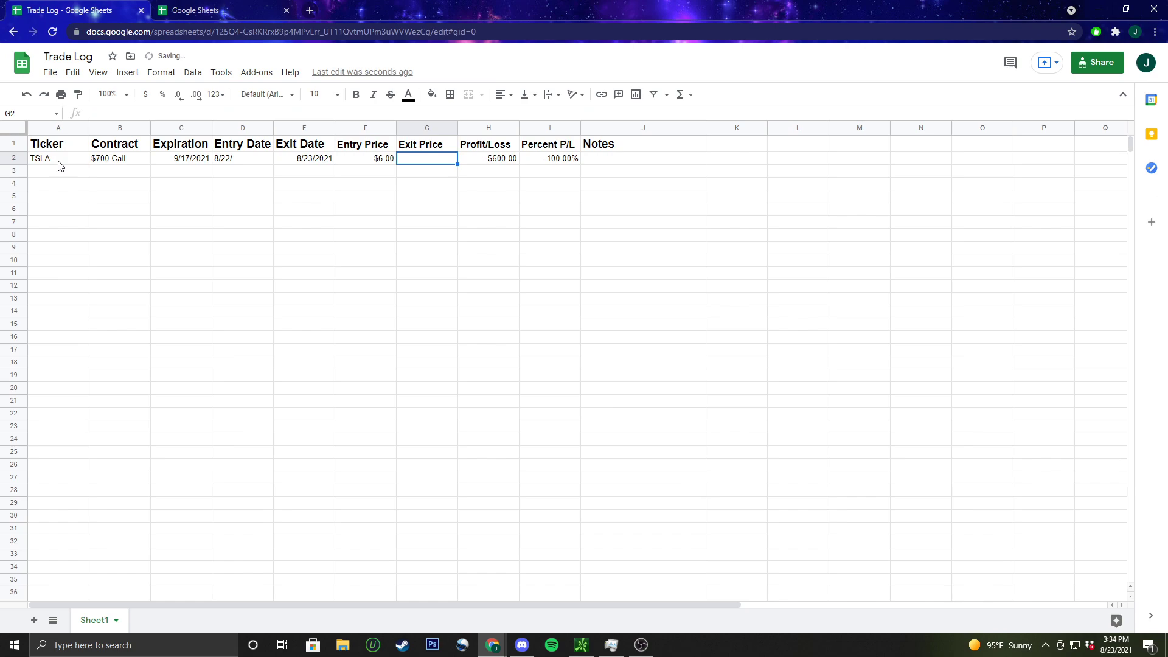
type("$7.50")
key("Tab")
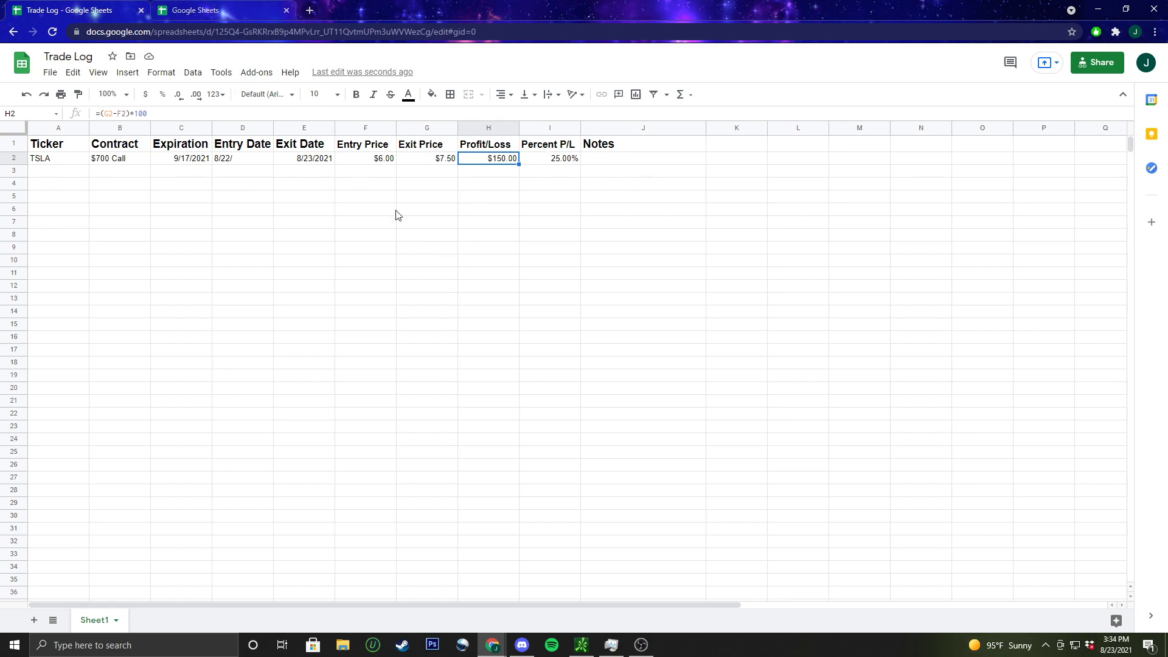
Delete the $7.50 exit price from G2 and the $6.00 entry price from F2
double_click(450, 159)
key("BackSpace")
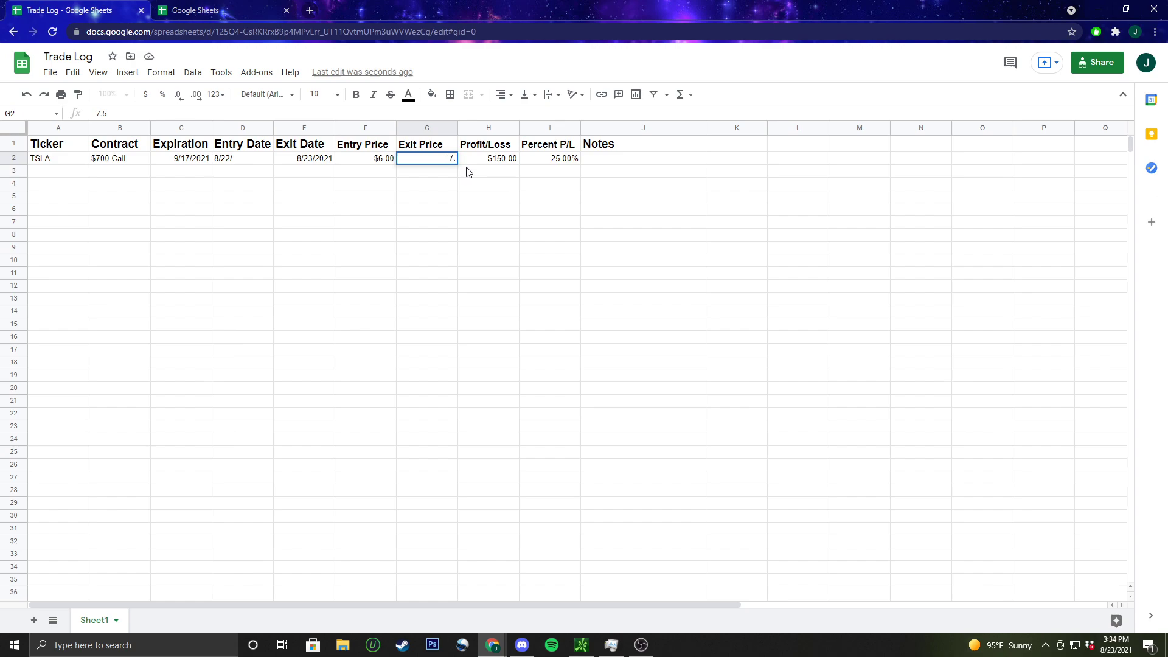
key("BackSpace")
key("BackSpace")
key("Return")
left_click(392, 157)
key("BackSpace")
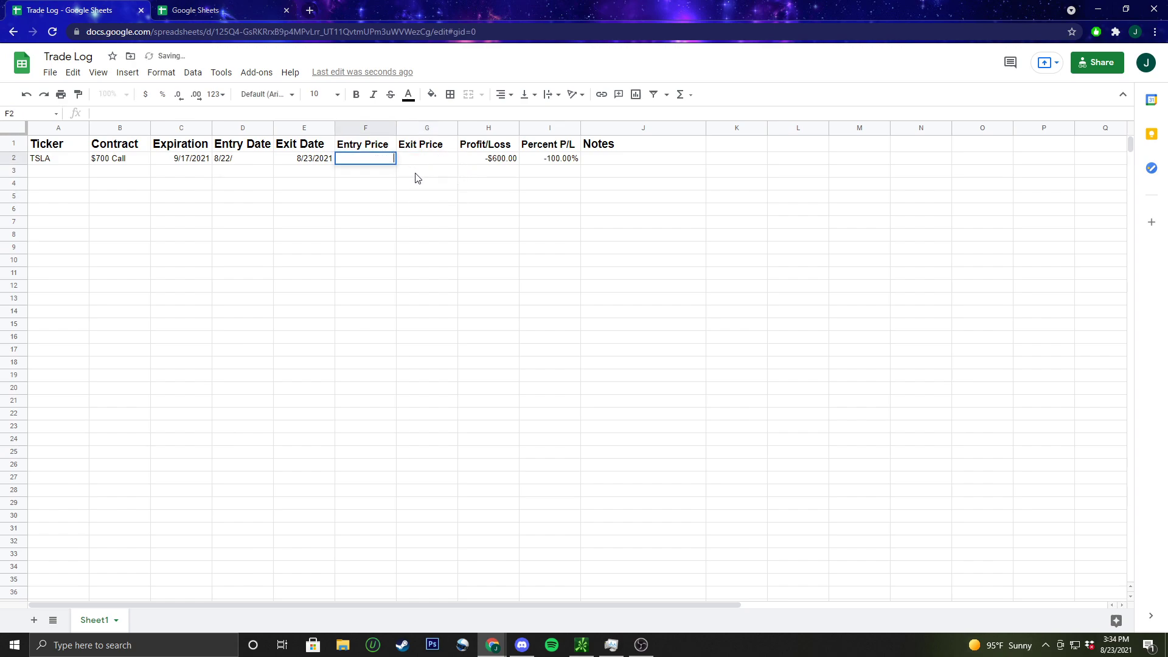
left_click(393, 249)
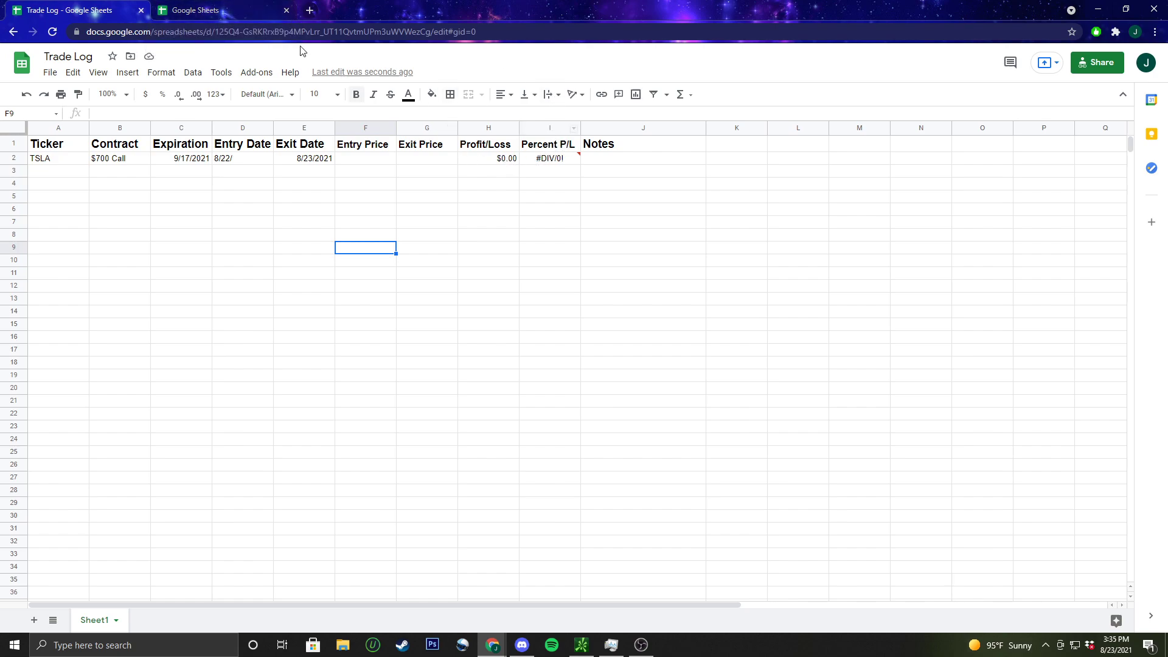
Create a new blank spreadsheet from the template gallery in its own window
left_click(220, 11)
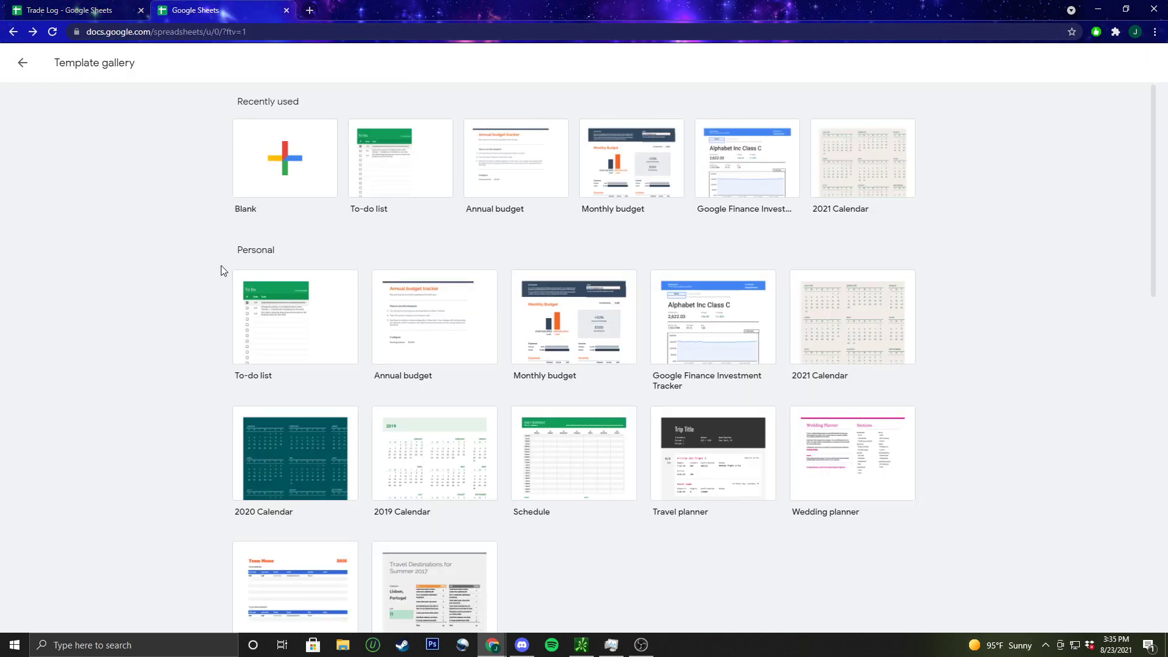
left_click(279, 155)
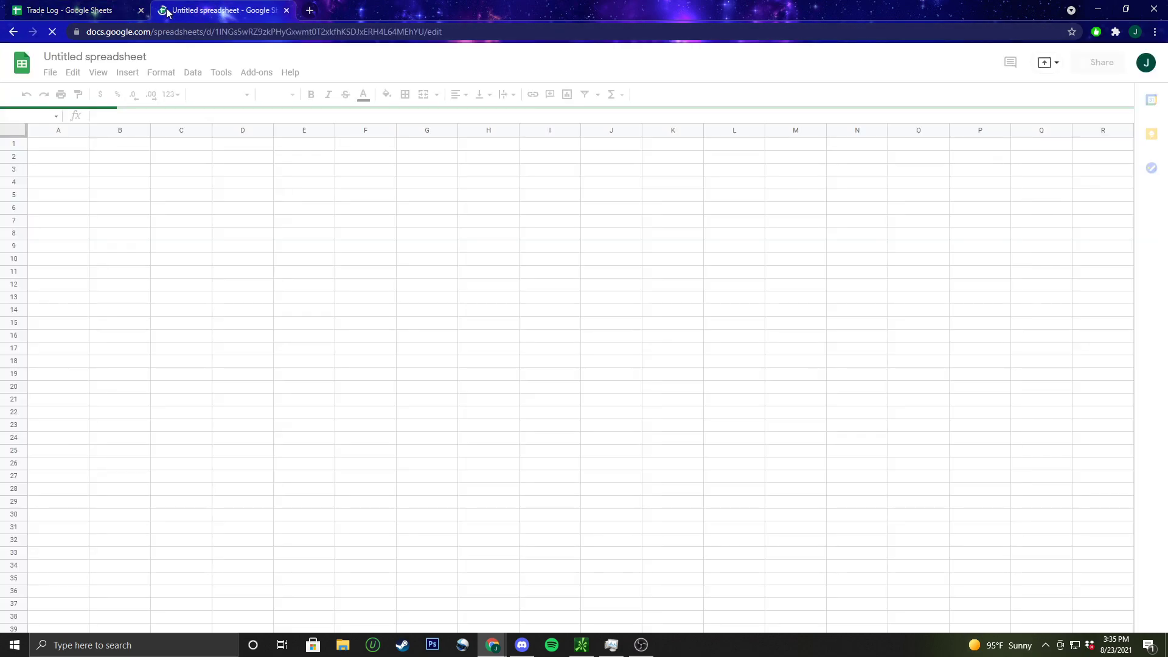
left_click_drag(168, 12, 78, 10)
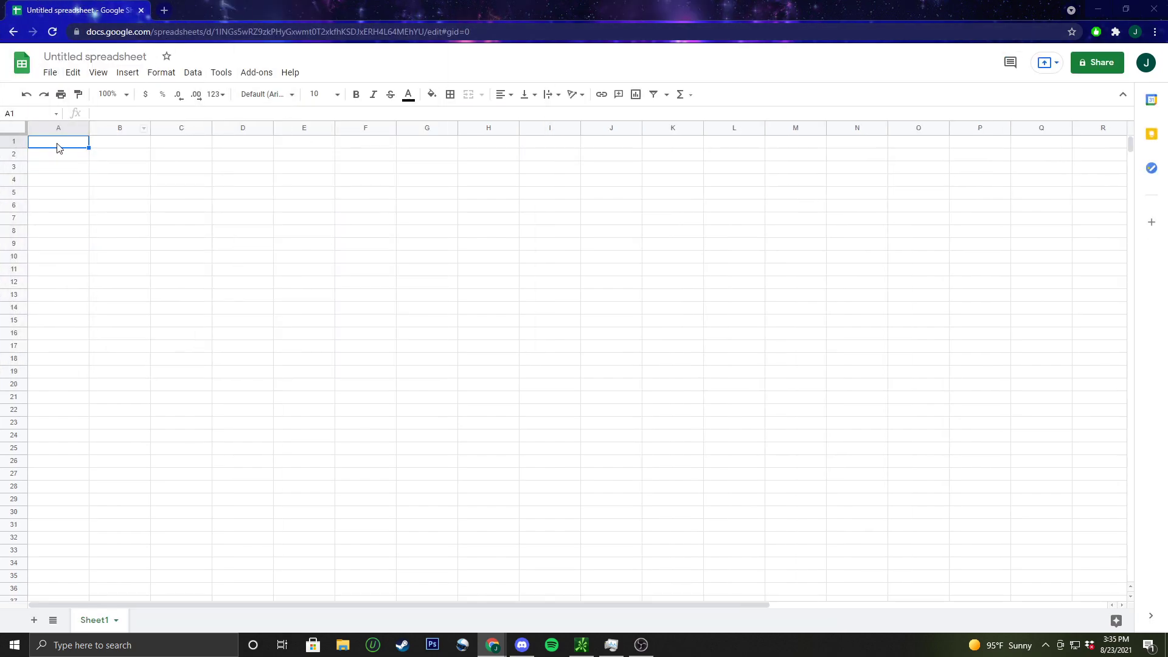
Put a bold, size-12 'Ticker' heading in cell A1
double_click(58, 143)
type("Ticker")
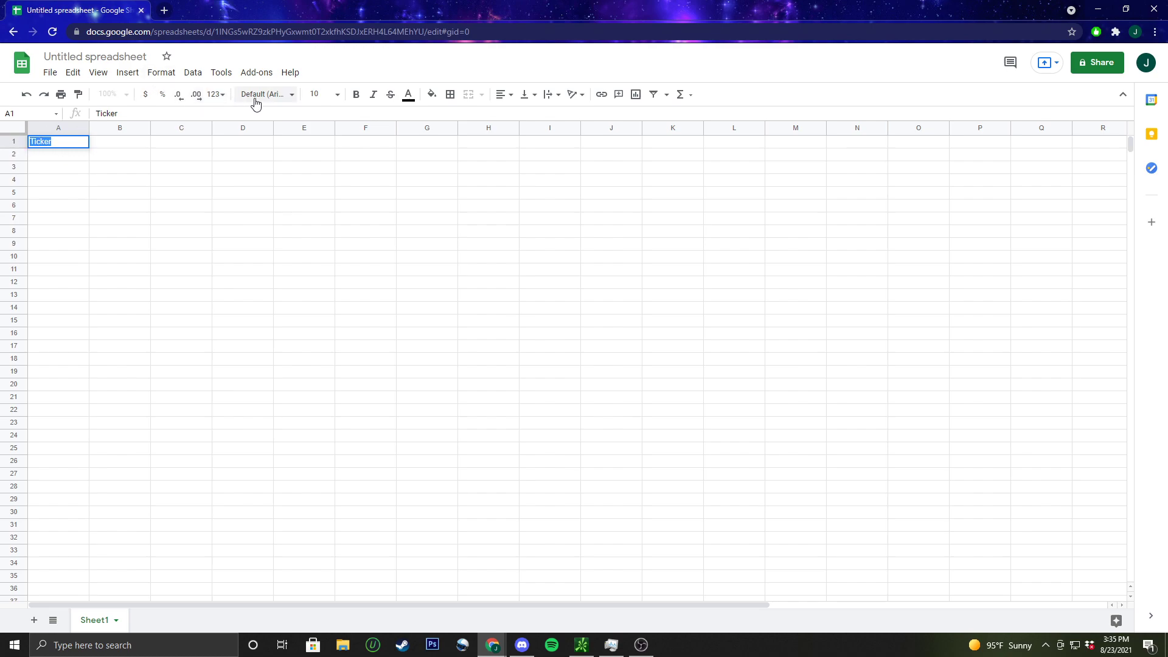
left_click(342, 99)
left_click(317, 232)
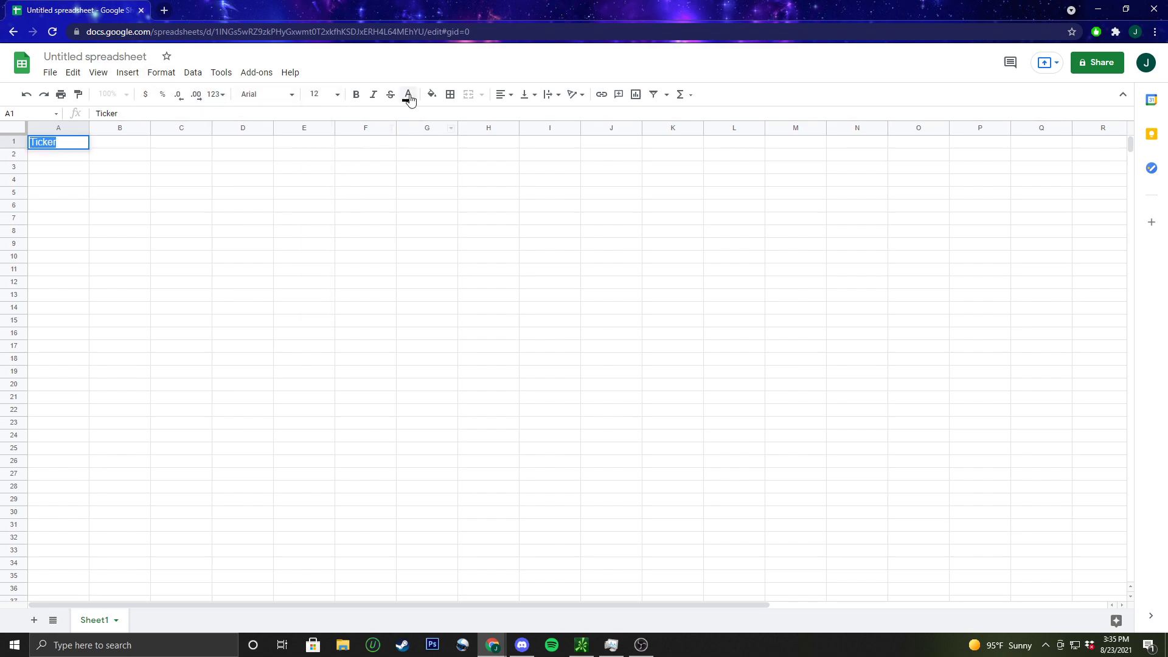
left_click(356, 95)
left_click(114, 221)
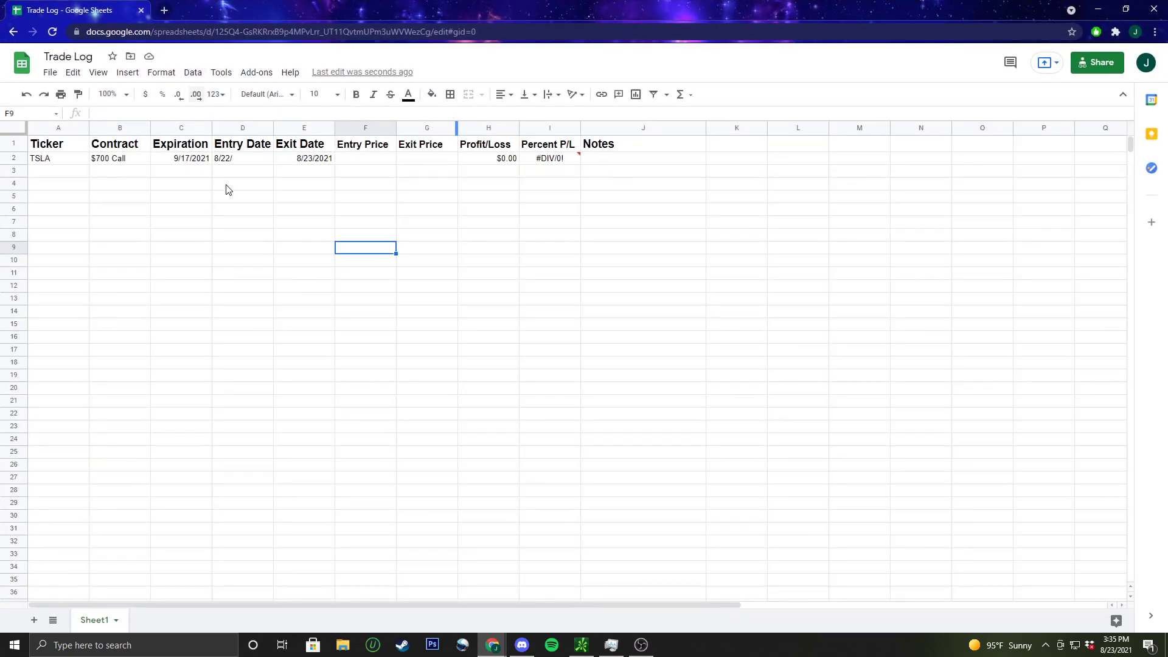
Verify H2's =(G2-F2)*100 formula and fill it down column H to row 36
double_click(507, 159)
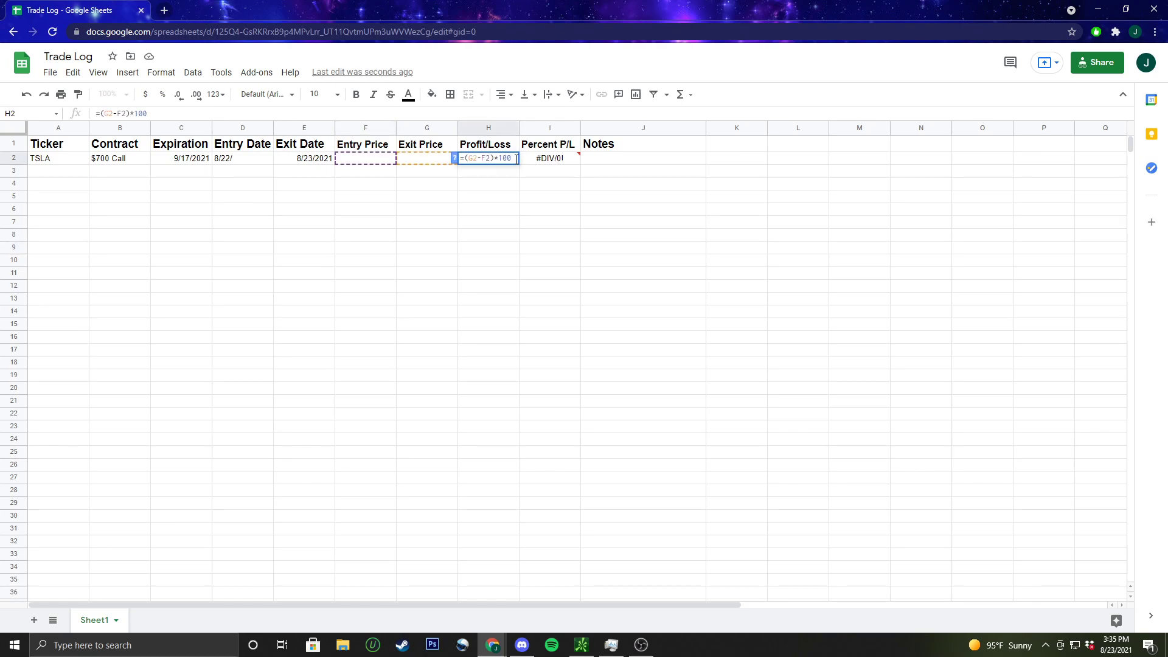
left_click_drag(517, 158, 461, 161)
left_click(487, 226)
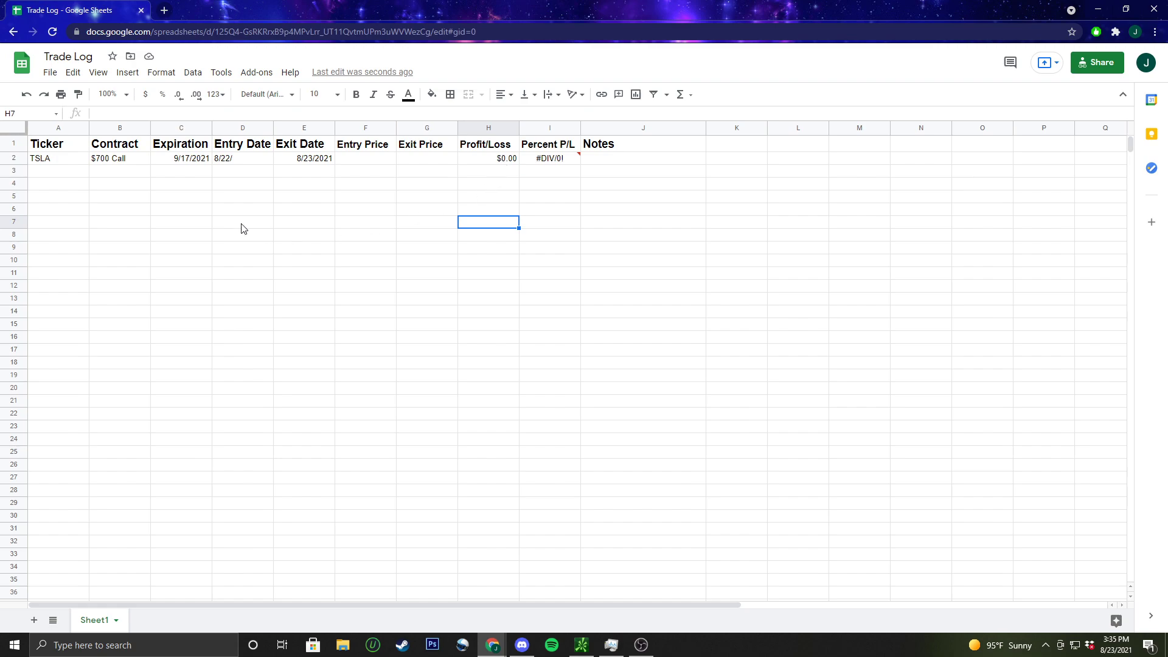
left_click(70, 173)
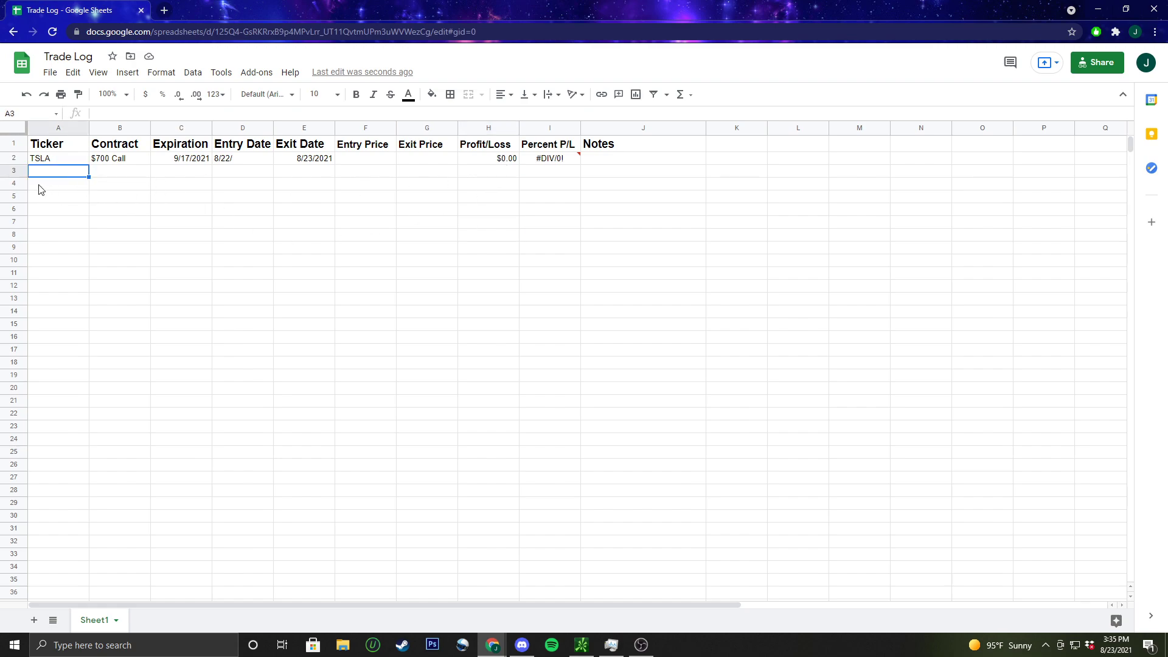
left_click(505, 161)
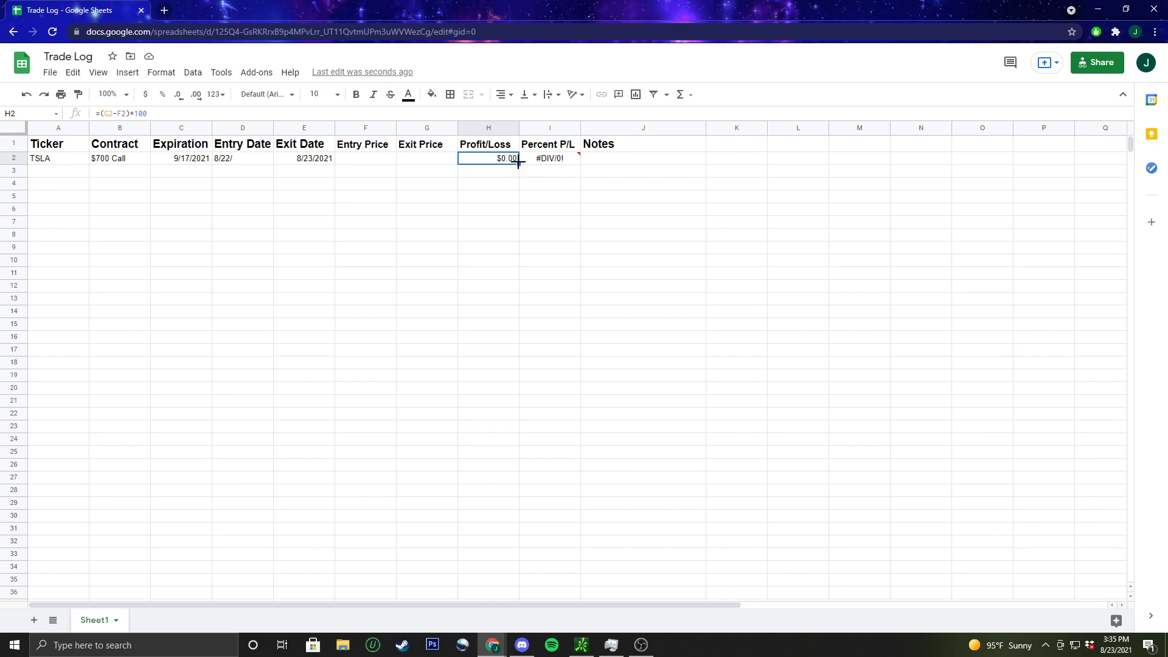
left_click_drag(519, 164, 516, 601)
left_click(559, 365)
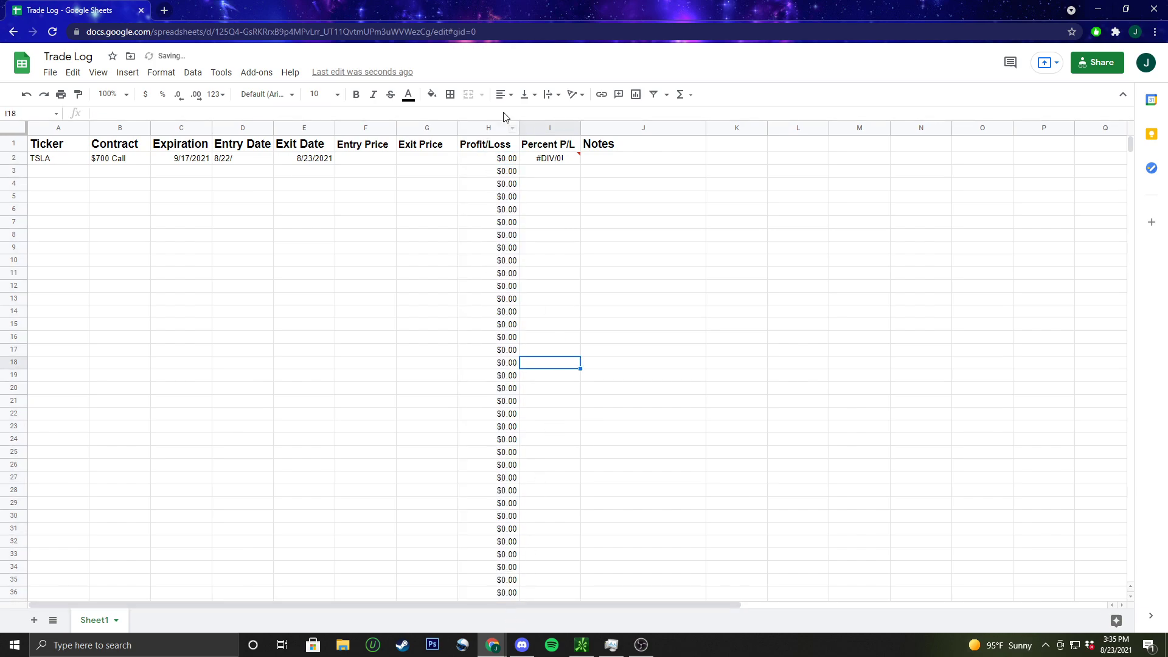
Inspect the #DIV/0! error and Percent P/L formula in cell I2 without changing it
left_click(563, 160)
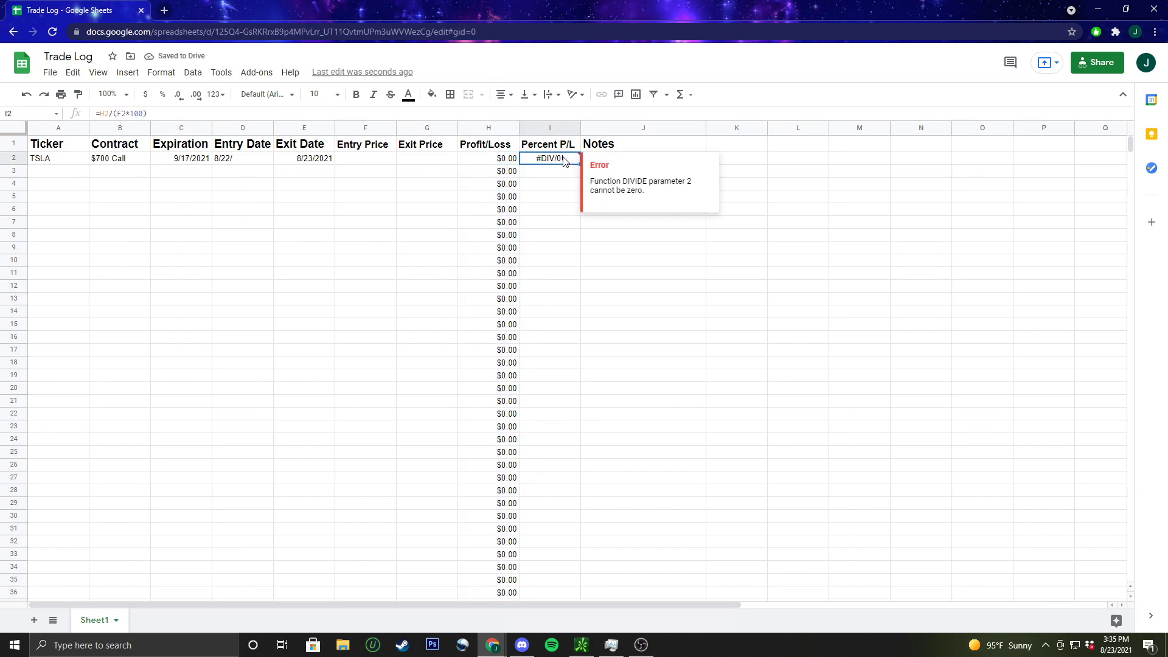
left_click(554, 210)
left_click(564, 158)
double_click(567, 159)
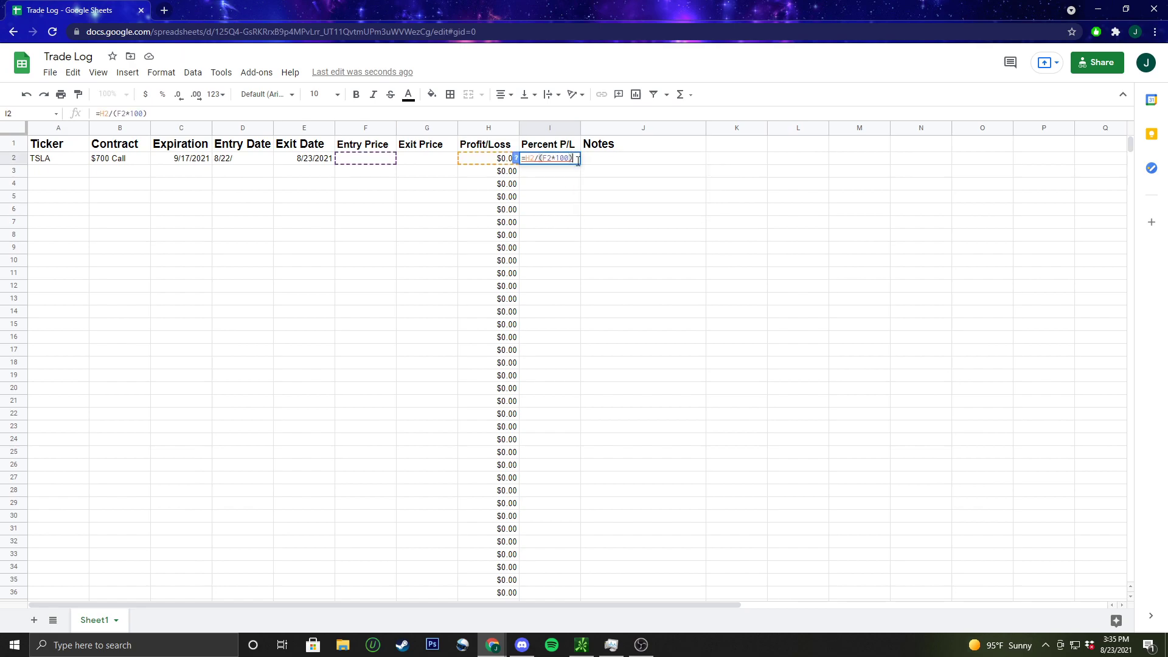
left_click(561, 244)
left_click(575, 160)
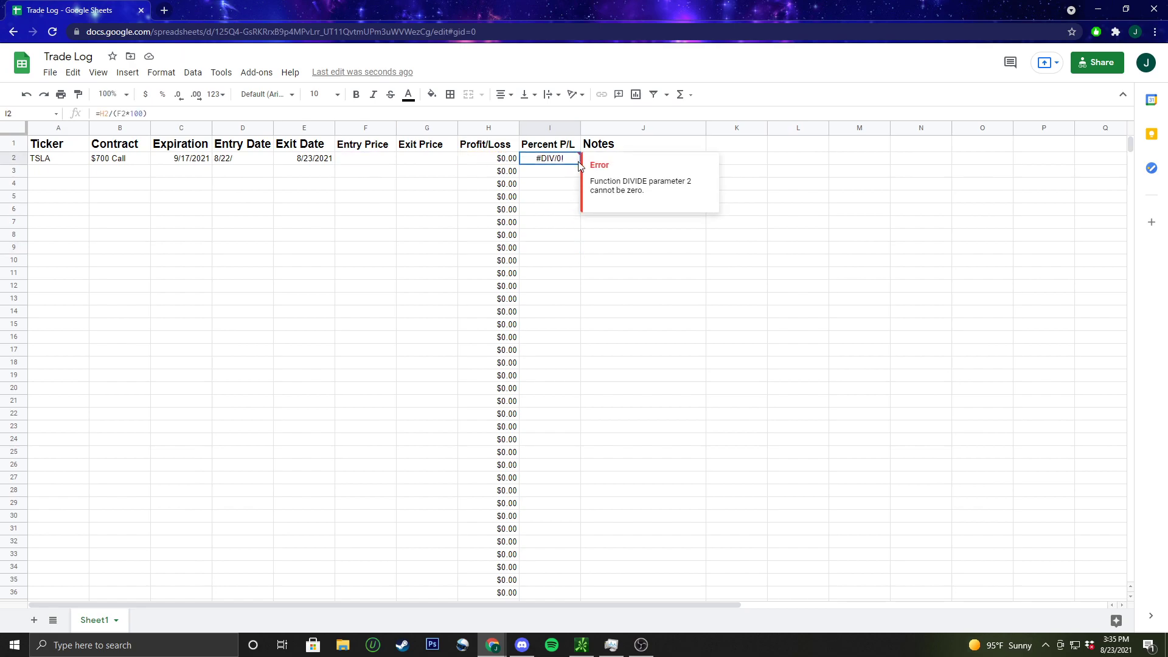
Give the TSLA trade a $4.40 entry price and $4.50 exit price in row 2
left_click(377, 160)
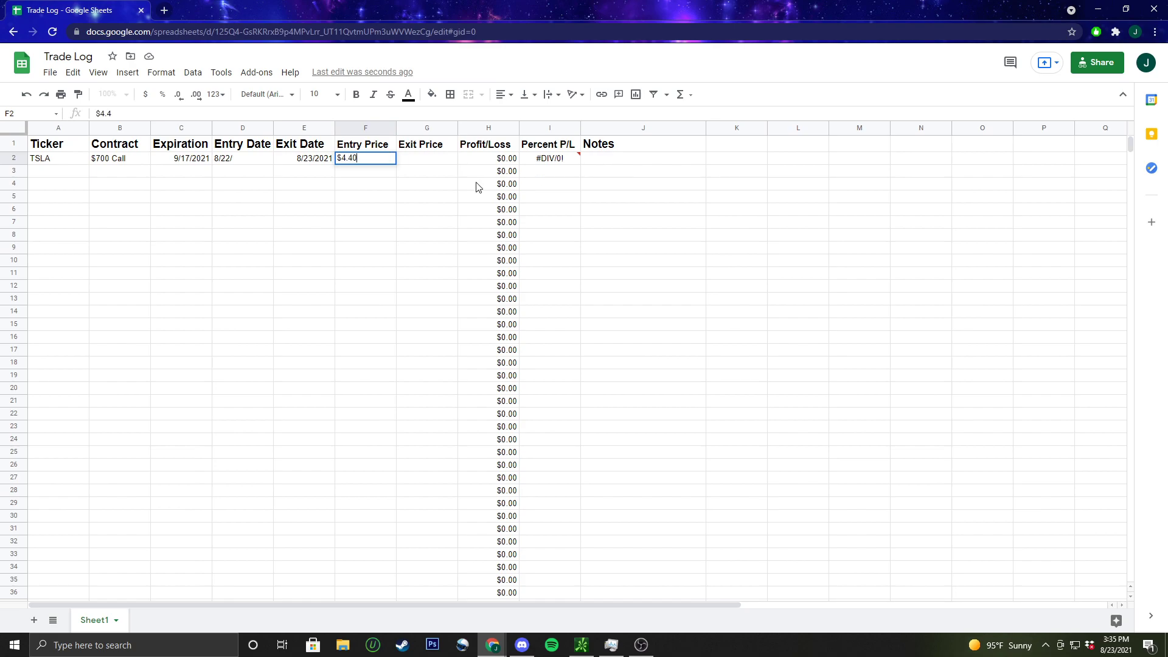
key("Tab")
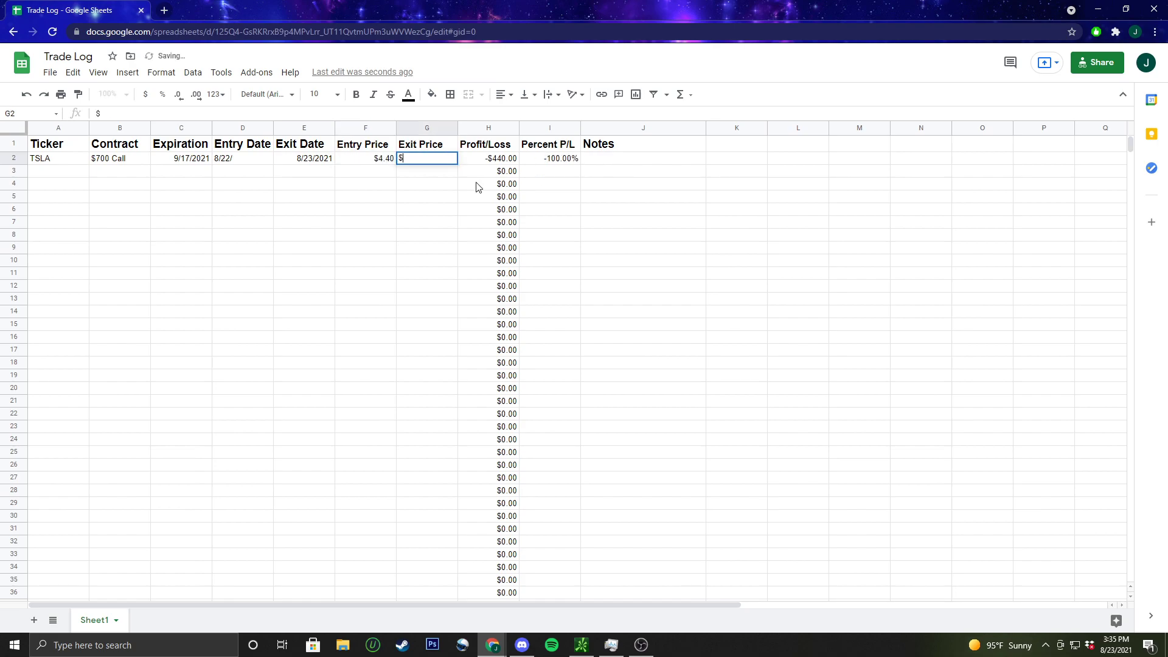
type("$4.50")
key("Tab")
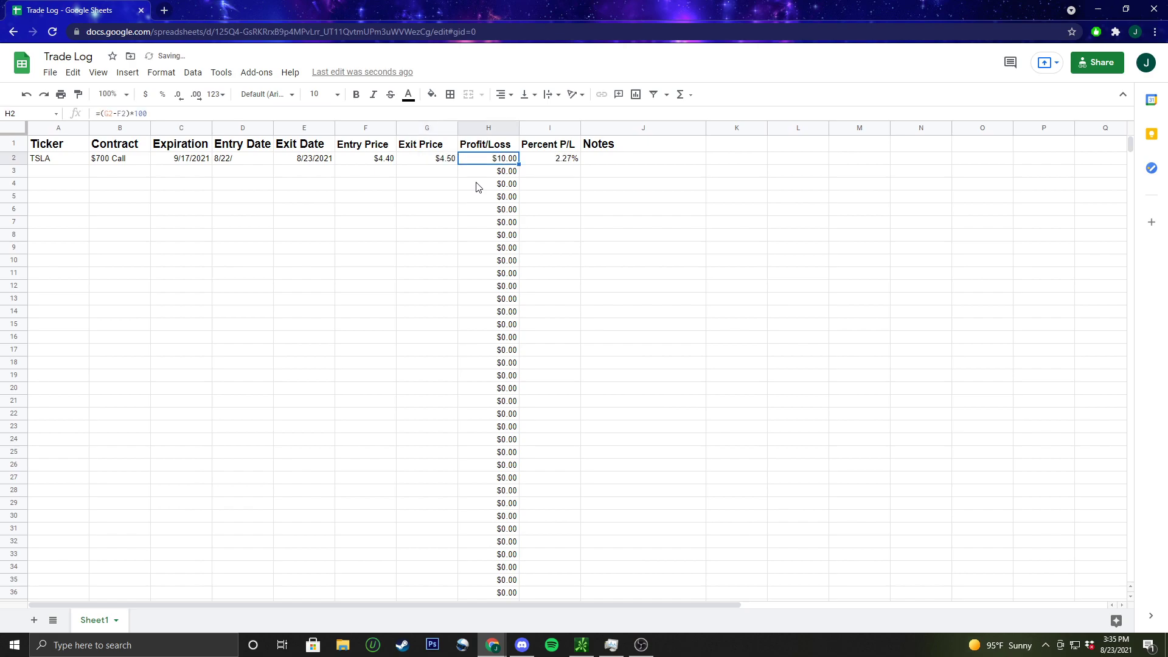
Fill the Percent P/L formula from I2 down column I to row 36
left_click(565, 160)
left_click_drag(580, 165, 572, 593)
left_click(633, 401)
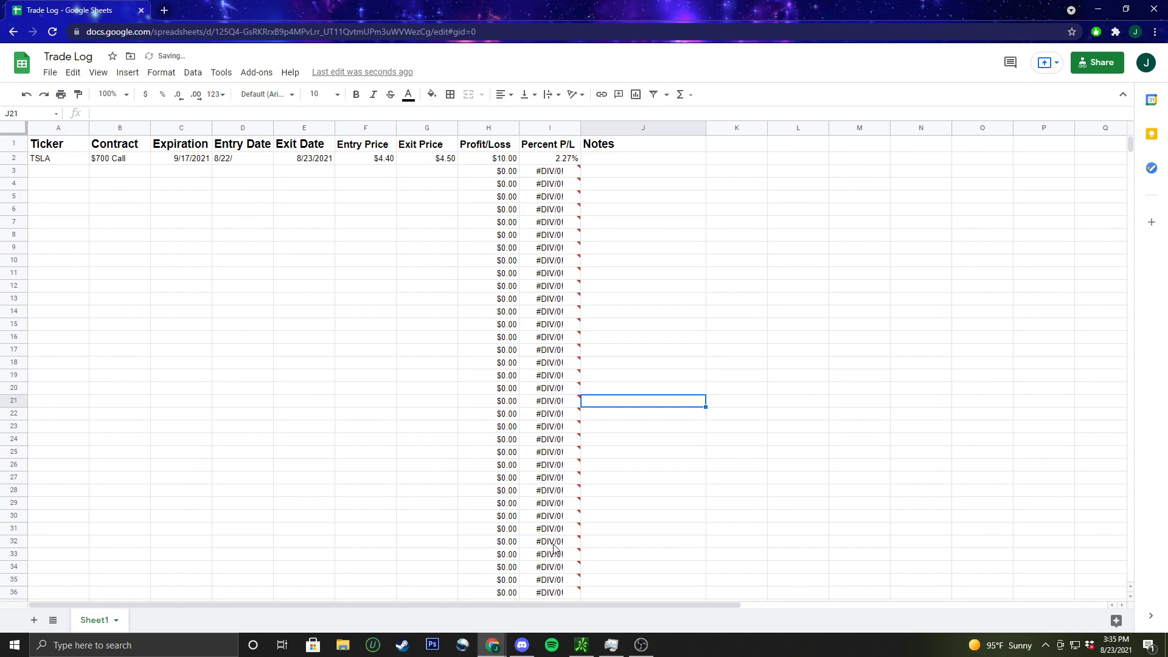
Enter the same $4.40 entry and $4.50 exit prices in F3 and G3
double_click(376, 172)
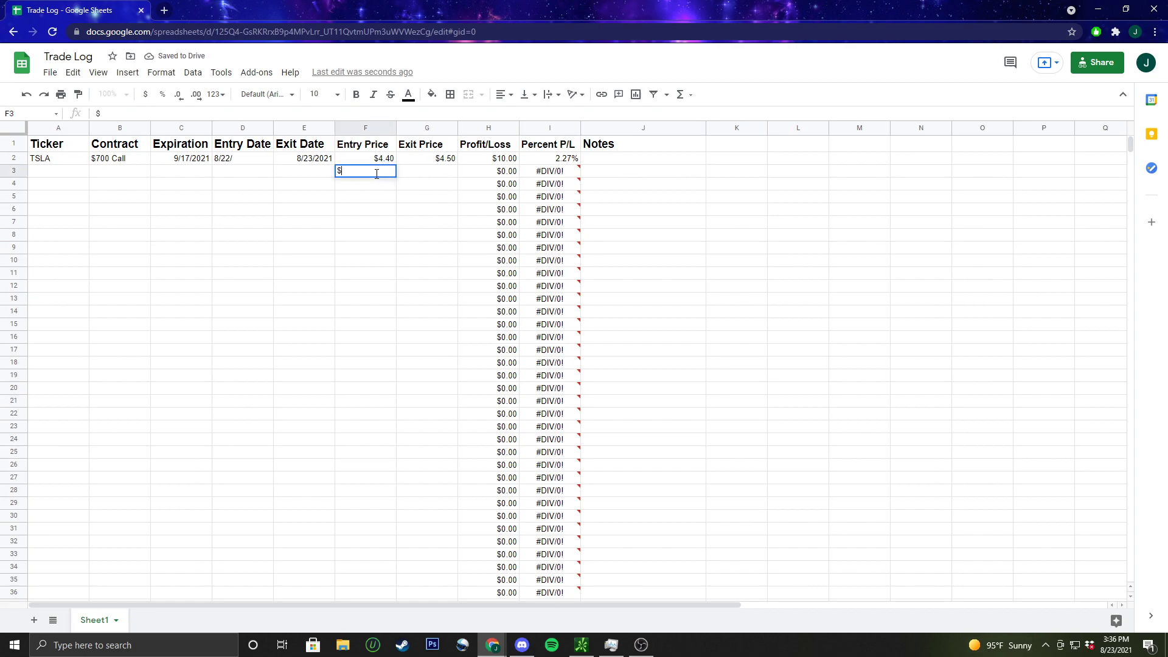
type("$4.40")
key("Tab")
type("$")
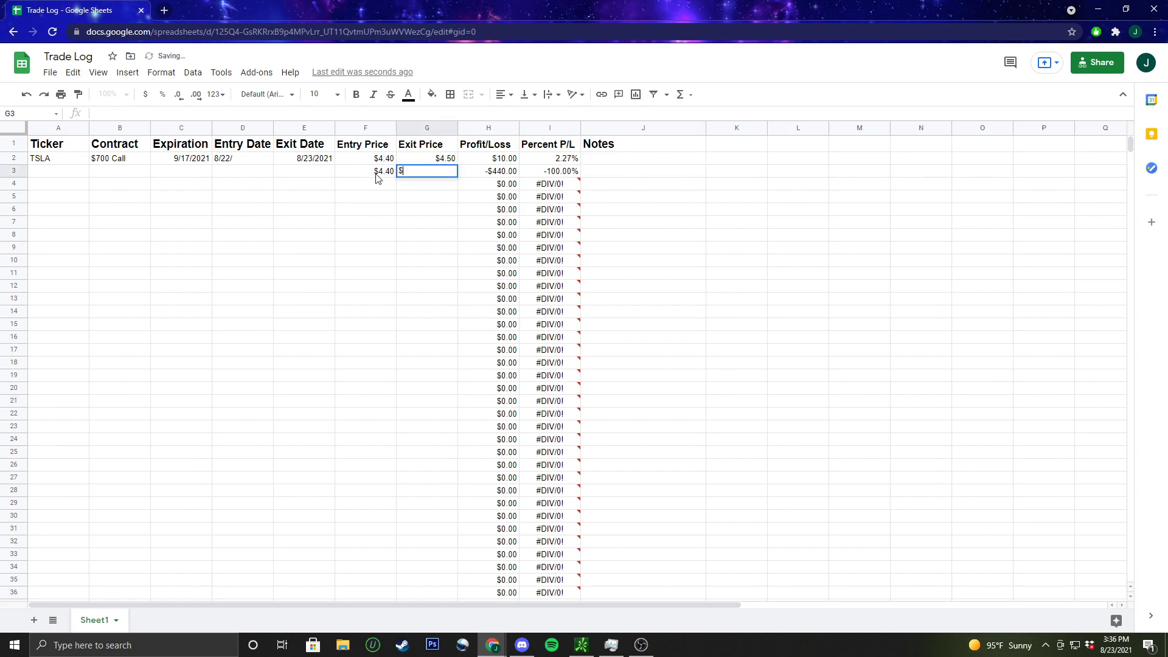
type("4.50")
key("Tab")
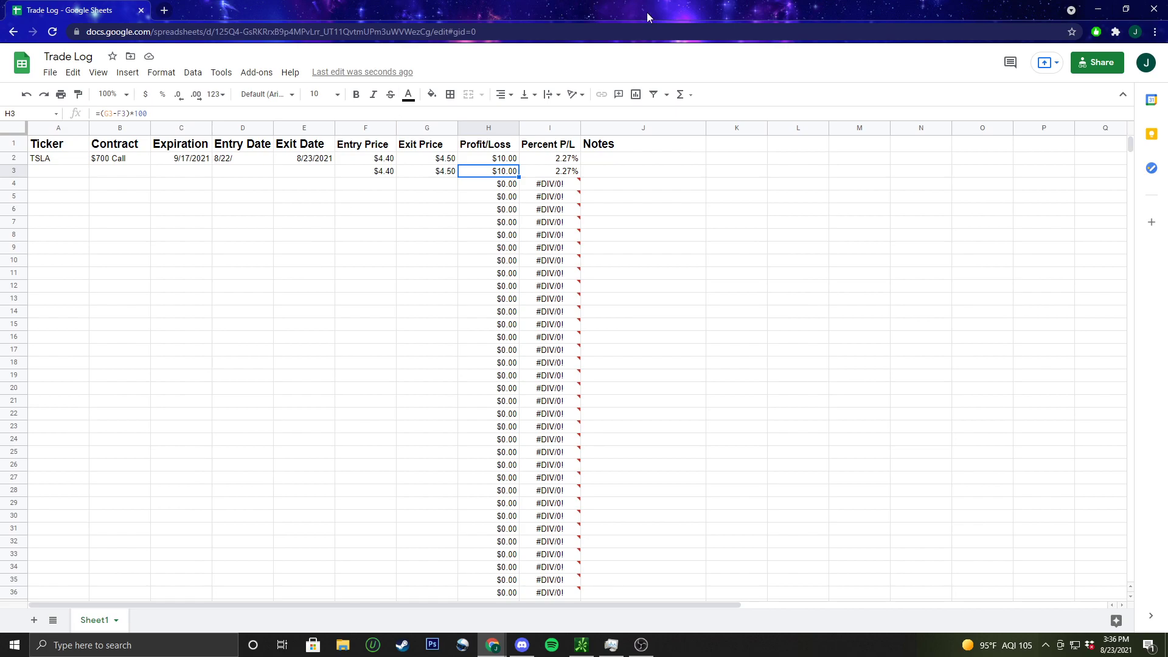
Write '3bp above pmh - greedy should of sopld earlier' in Notes cell J2
double_click(635, 158)
type("3")
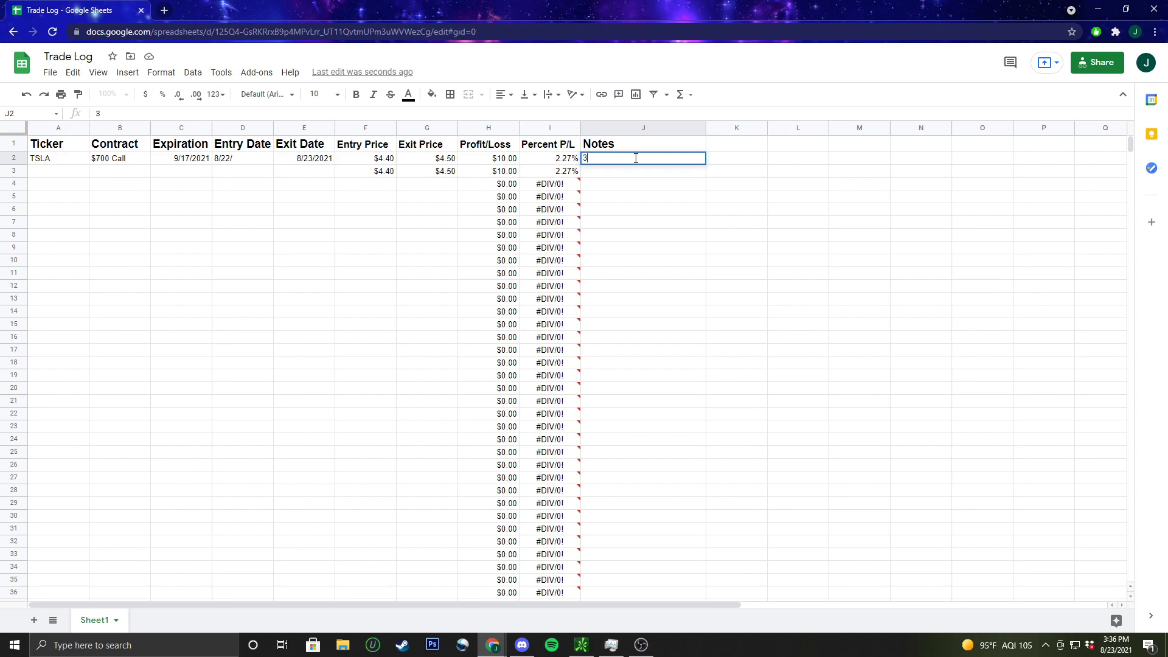
type("bp above pmh")
key("Return")
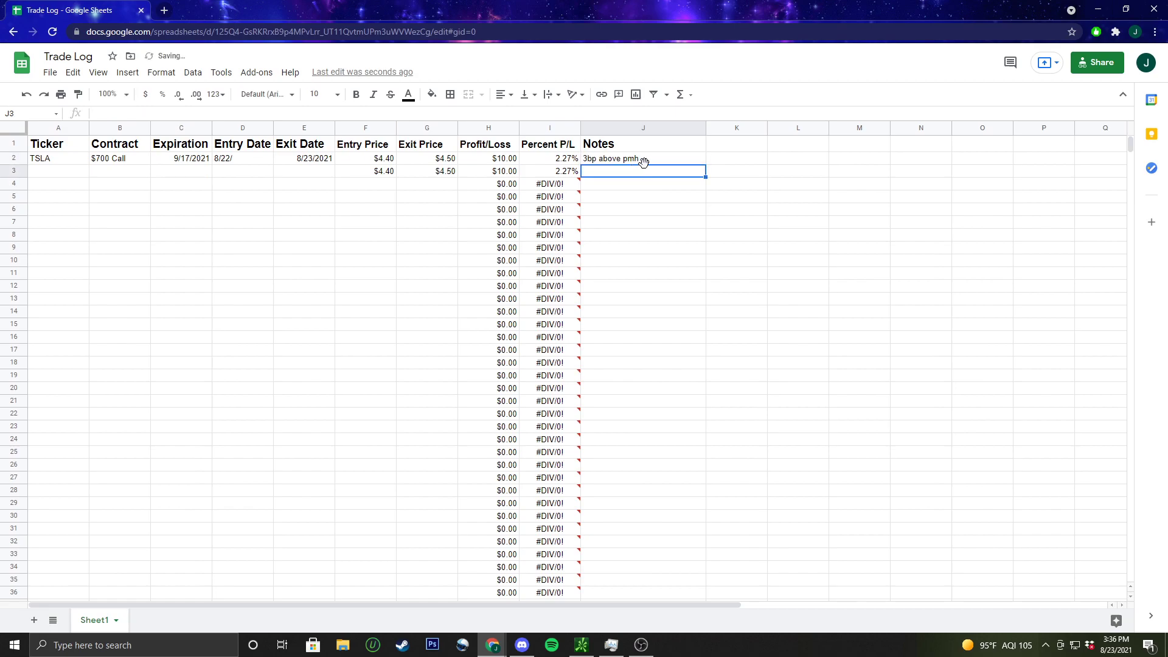
double_click(661, 158)
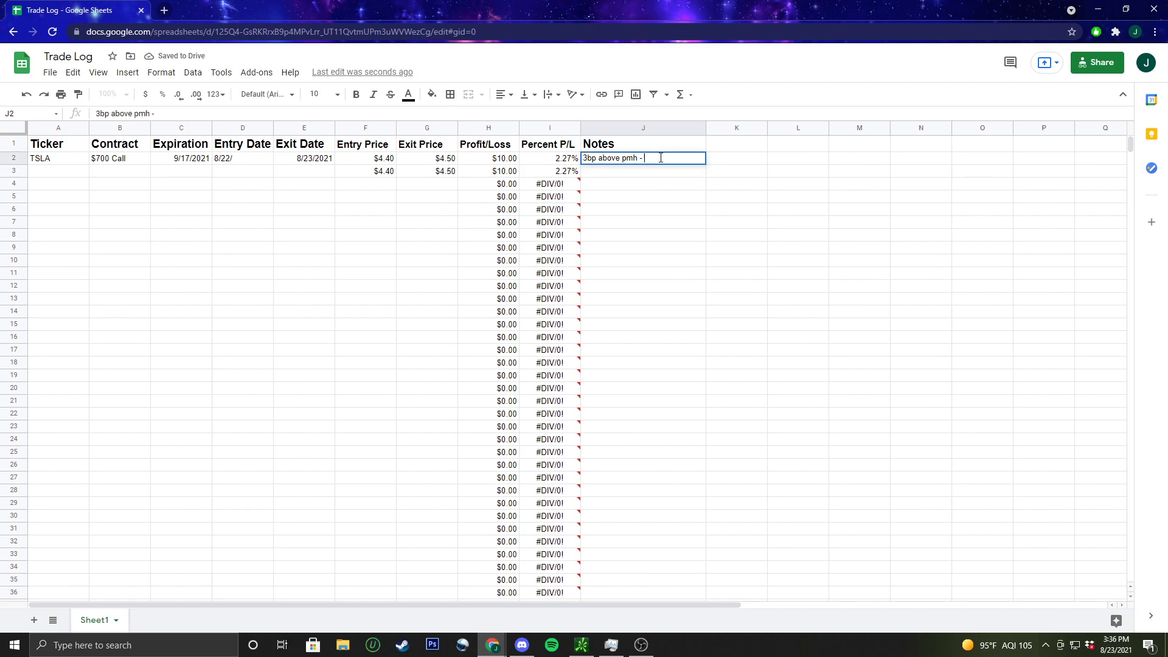
type("- greedy should of sopld e")
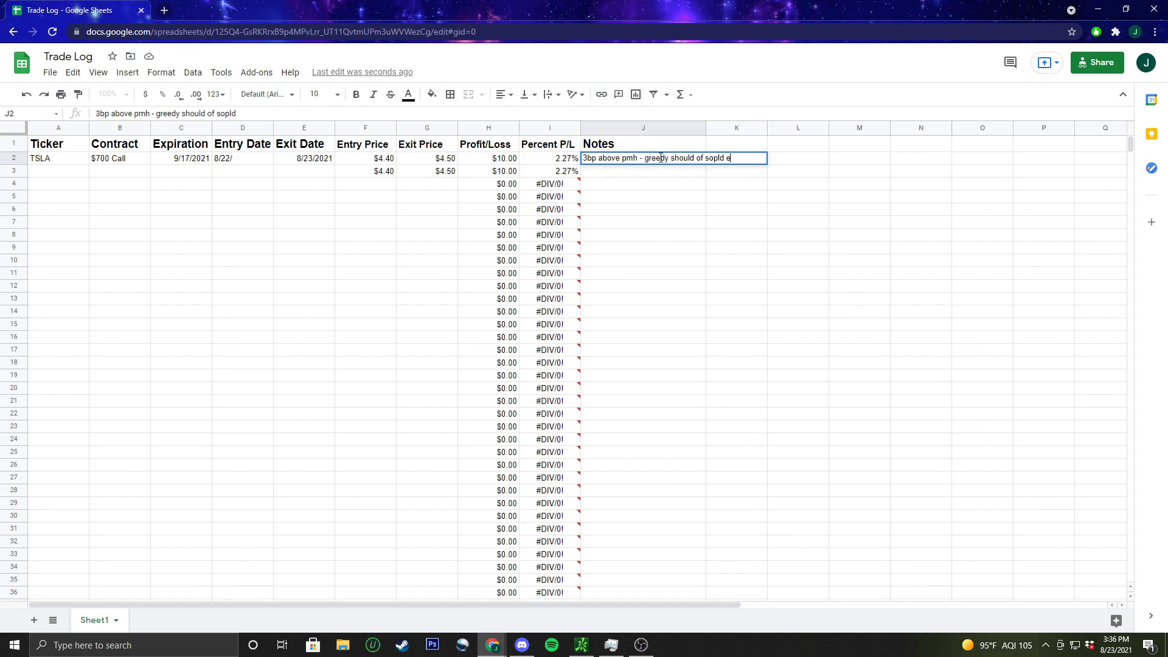
type("arlier")
key("Return")
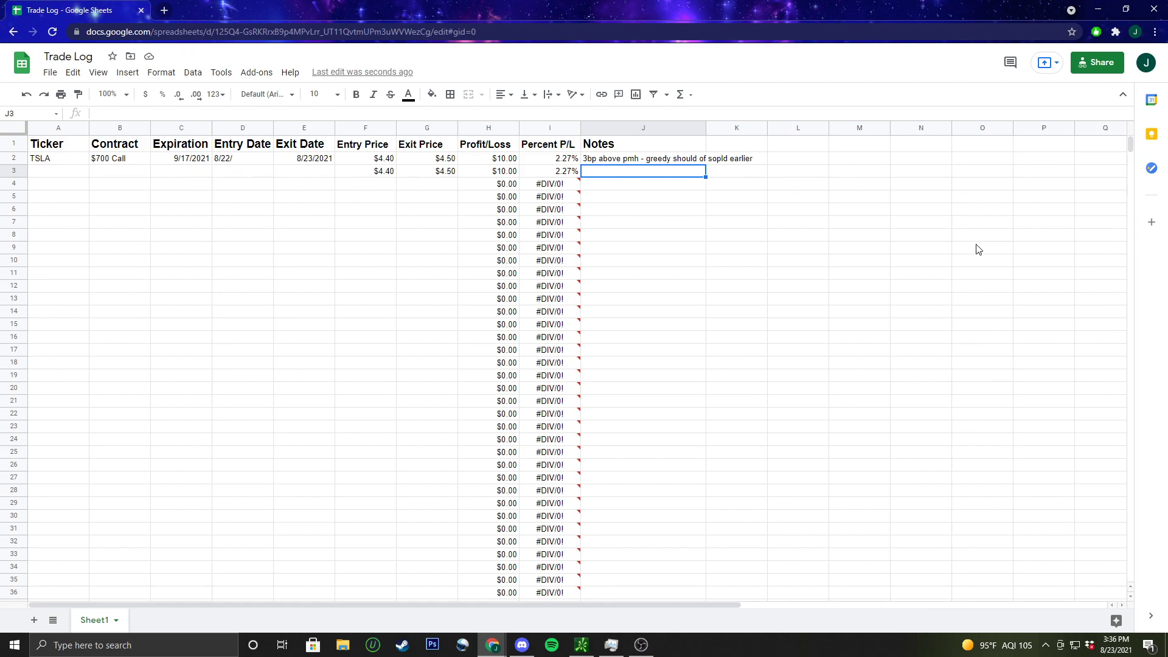
left_click(192, 338)
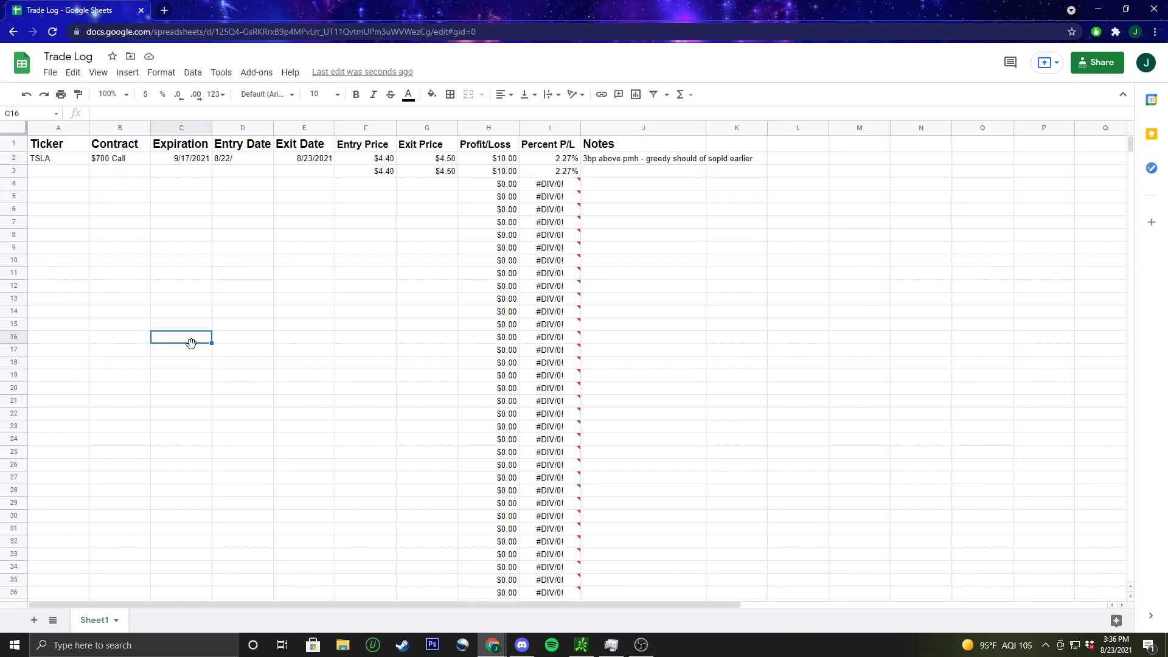